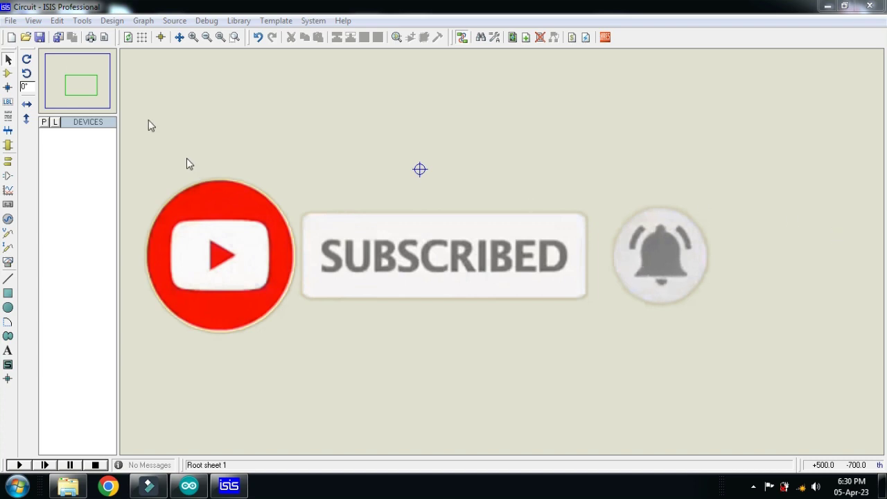
Pick SIMULINO UNO, then search 'led' for LED-YELLOW and 'touchp' for TOUCHPAD, adding each.
{"action": "left_click", "coordinate": [45, 123]}
{"action": "left_click", "coordinate": [149, 163]}
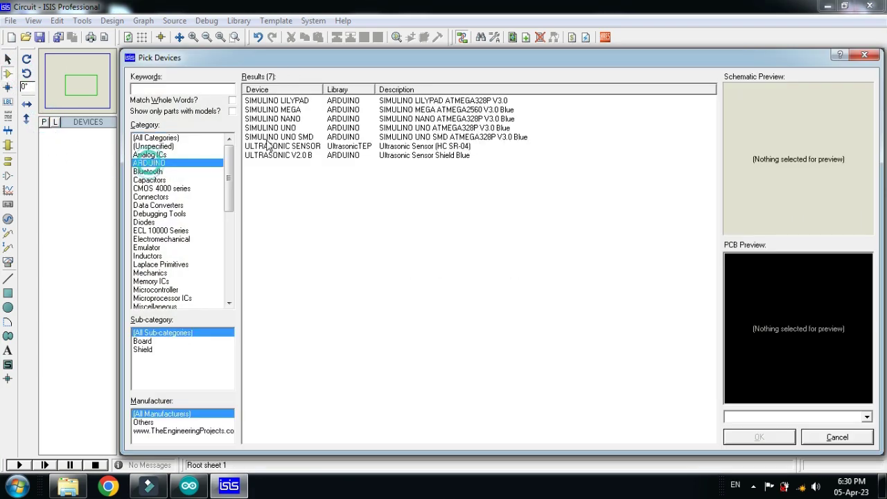
{"action": "double_click", "coordinate": [276, 128]}
{"action": "left_click", "coordinate": [180, 87]}
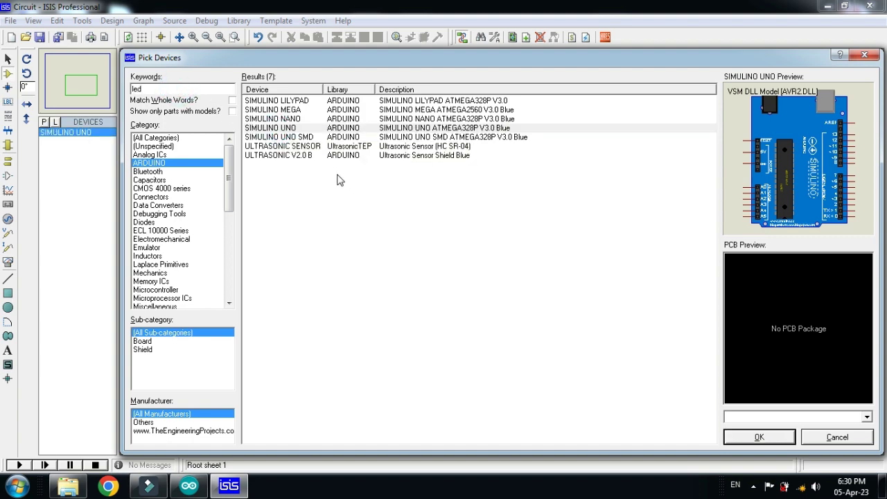
{"action": "scroll", "coordinate": [303, 369], "scroll_direction": "down", "scroll_amount": 3}
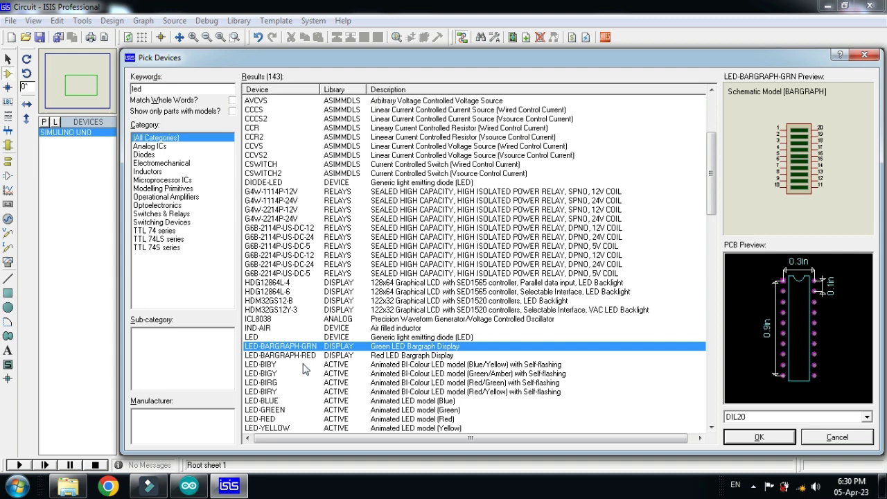
{"action": "double_click", "coordinate": [285, 427]}
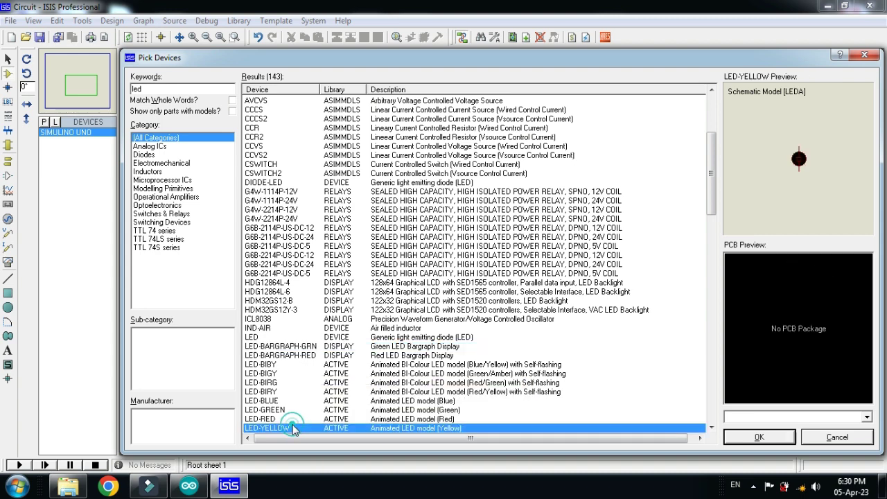
{"action": "double_click", "coordinate": [156, 88]}
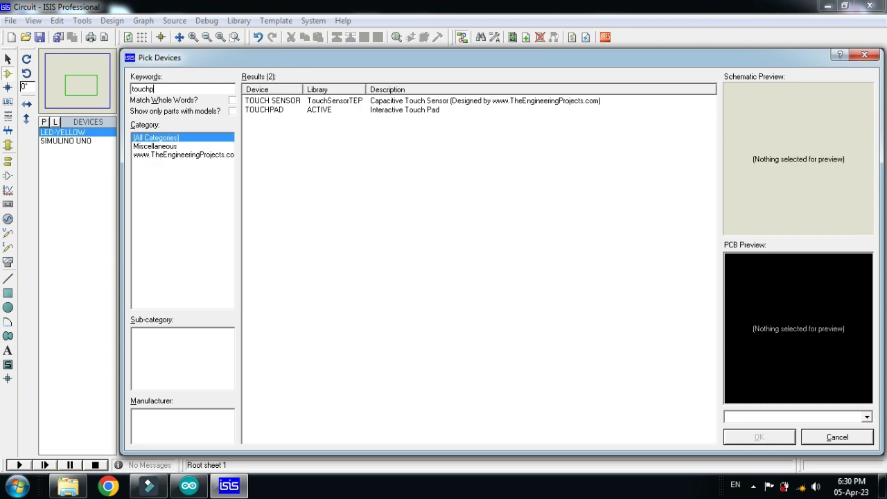
{"action": "left_click", "coordinate": [290, 102]}
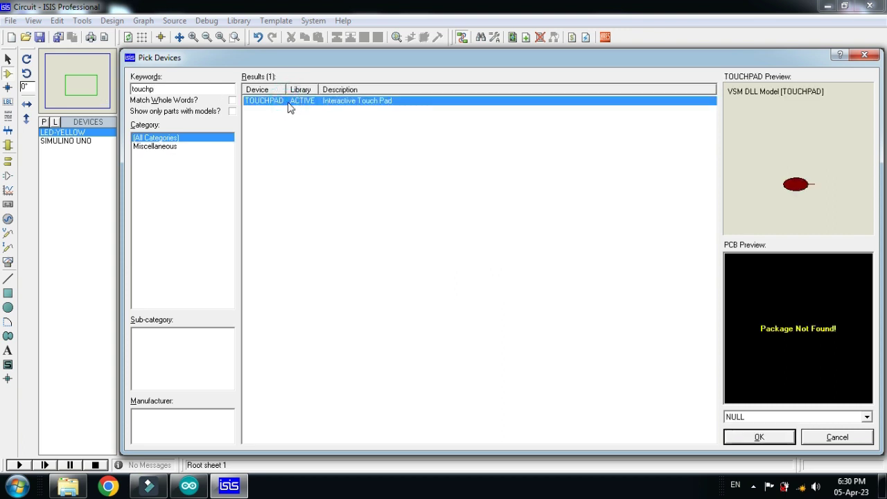
{"action": "double_click", "coordinate": [287, 102]}
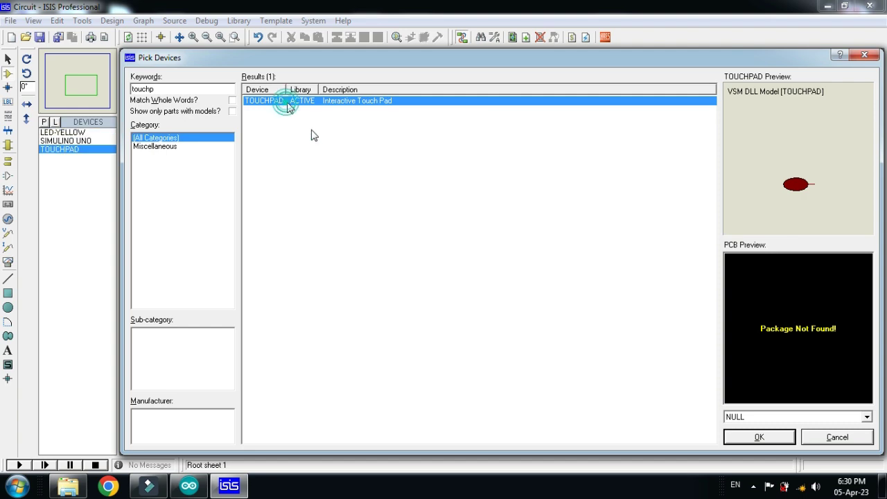
{"action": "left_click", "coordinate": [759, 437]}
Place the SIMULINO UNO board mid-sheet and a yellow LED to its right.
{"action": "left_click", "coordinate": [69, 141]}
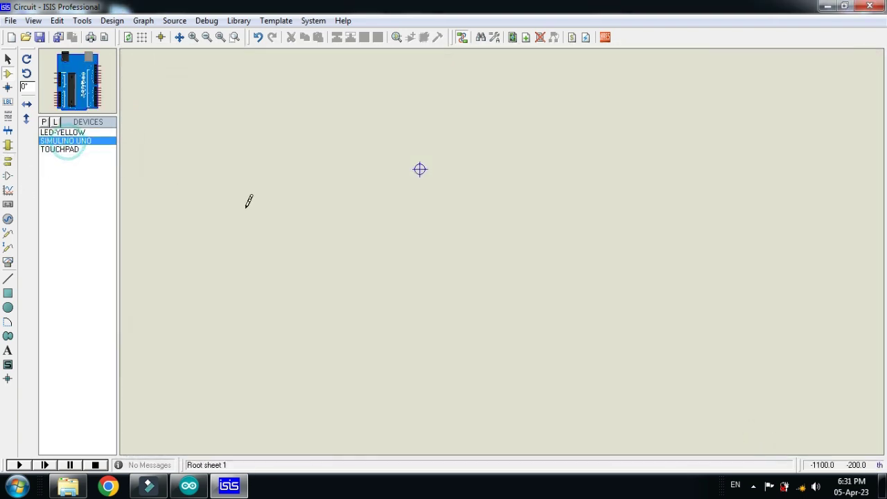
{"action": "left_click", "coordinate": [397, 217]}
{"action": "left_click", "coordinate": [419, 169]}
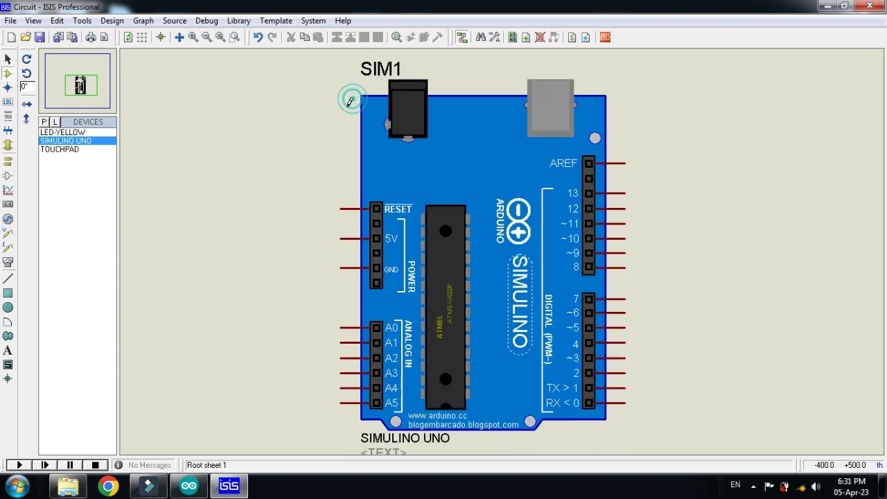
{"action": "left_click", "coordinate": [61, 132]}
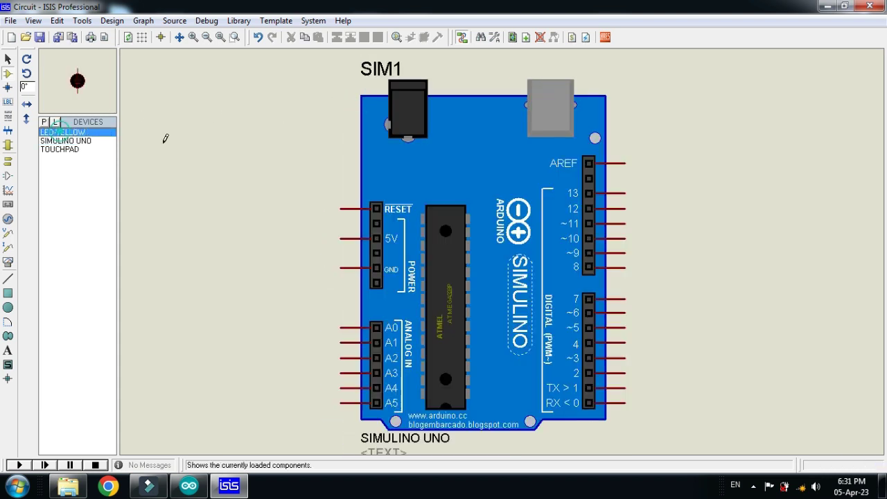
{"action": "left_click", "coordinate": [705, 202]}
{"action": "left_click", "coordinate": [704, 245]}
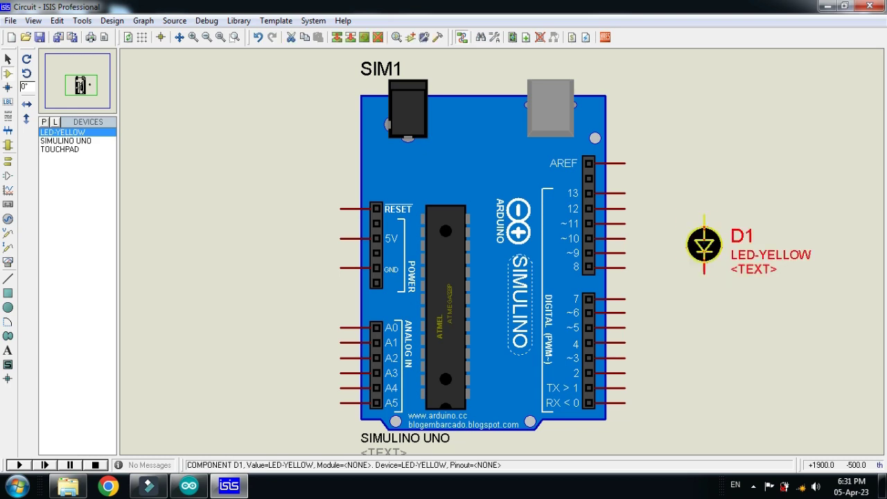
Hide the LED's reference and value labels, and wire pin 13 to the LED anode.
{"action": "double_click", "coordinate": [705, 246]}
{"action": "left_click", "coordinate": [534, 128]}
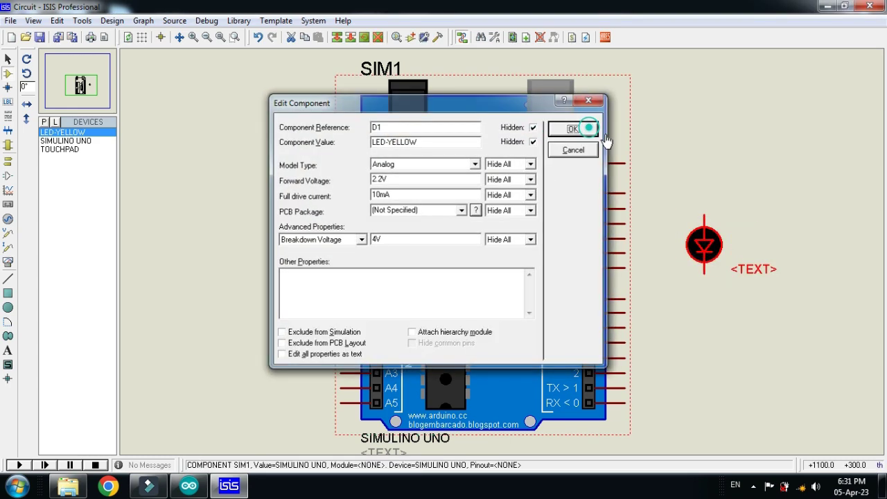
{"action": "left_click", "coordinate": [574, 128]}
{"action": "left_click", "coordinate": [626, 193]}
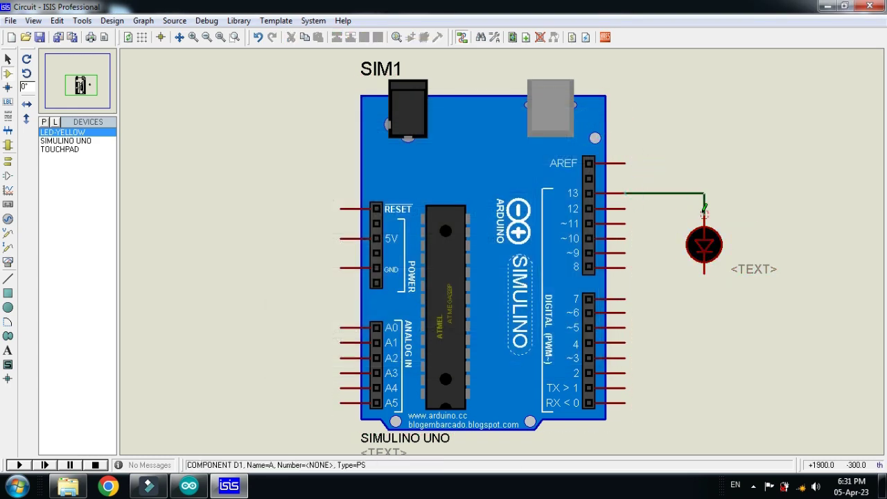
{"action": "left_click", "coordinate": [704, 215]}
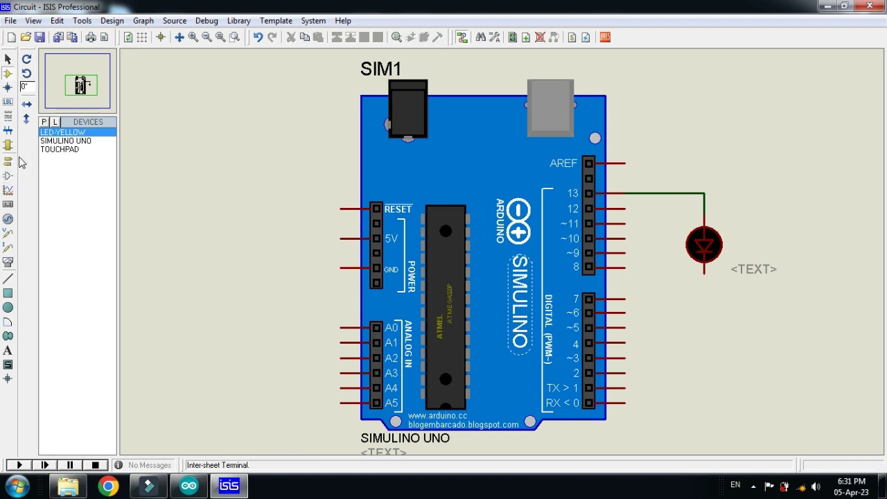
Place GROUND terminals below the LED and left of the board, wiring one to GND.
{"action": "left_click", "coordinate": [7, 160]}
{"action": "left_click", "coordinate": [698, 299]}
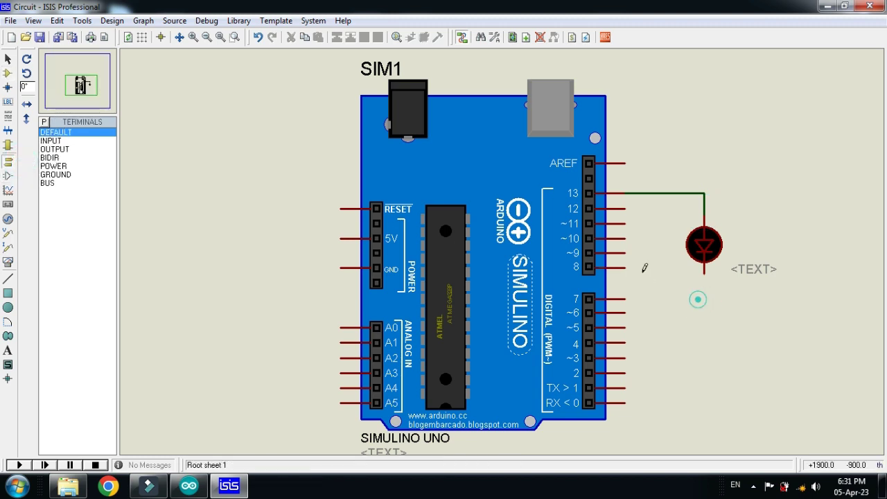
{"action": "left_click", "coordinate": [59, 175]}
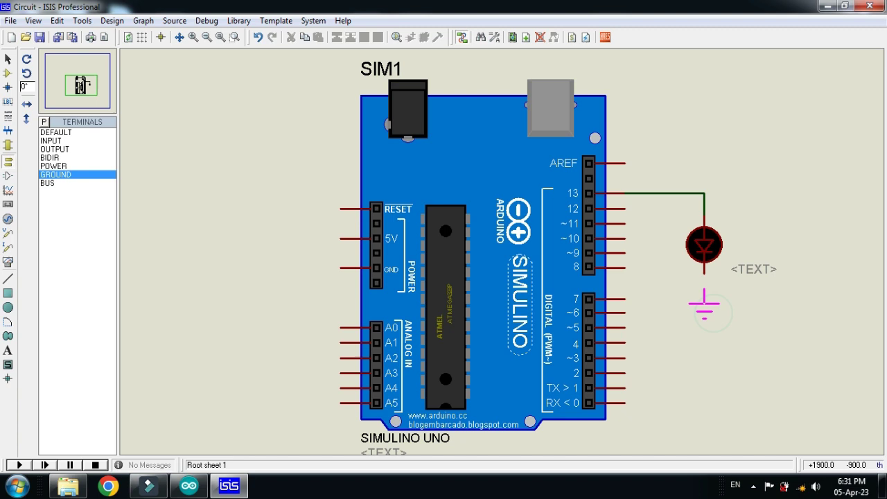
{"action": "left_click", "coordinate": [704, 298]}
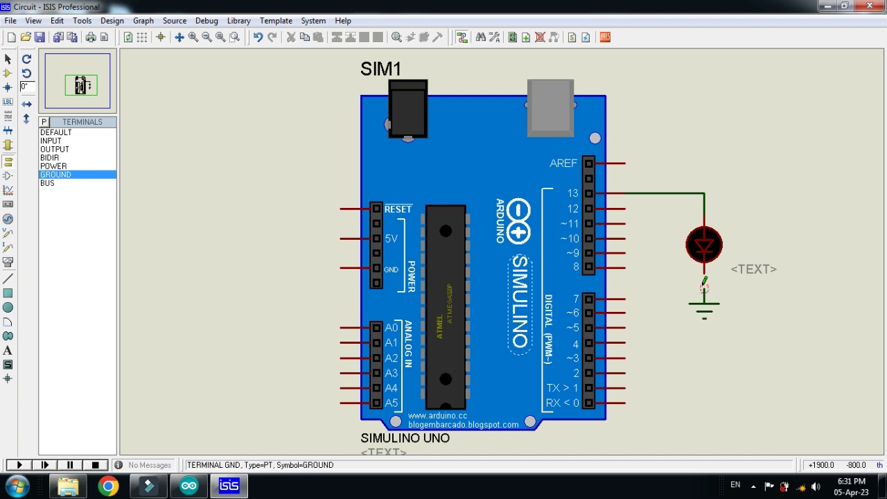
{"action": "left_click", "coordinate": [316, 288]}
{"action": "left_click", "coordinate": [316, 291]}
{"action": "left_click", "coordinate": [341, 268]}
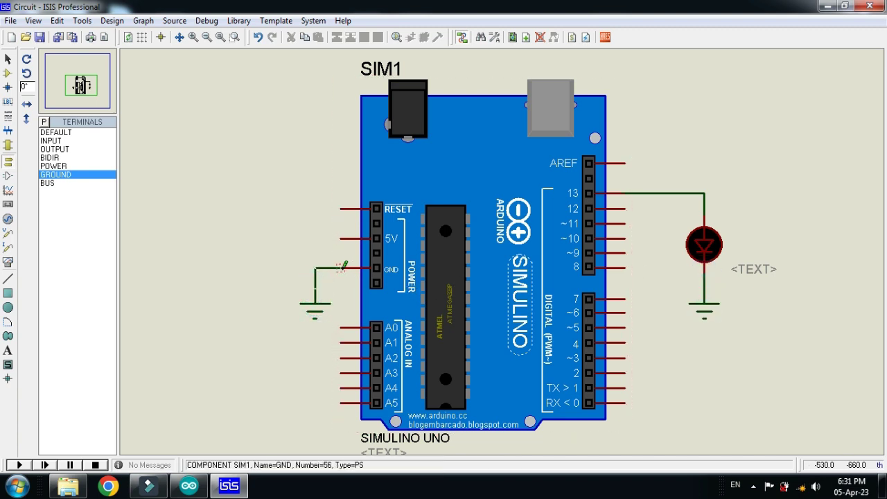
Add a POWER terminal wired to the 5V pin and align both terminals with their wires.
{"action": "left_click", "coordinate": [55, 167]}
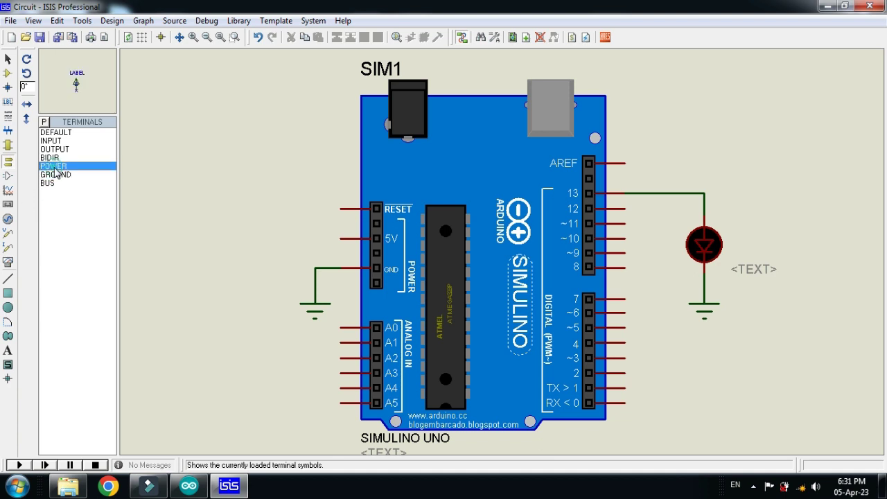
{"action": "left_click", "coordinate": [315, 207]}
{"action": "left_click", "coordinate": [315, 215]}
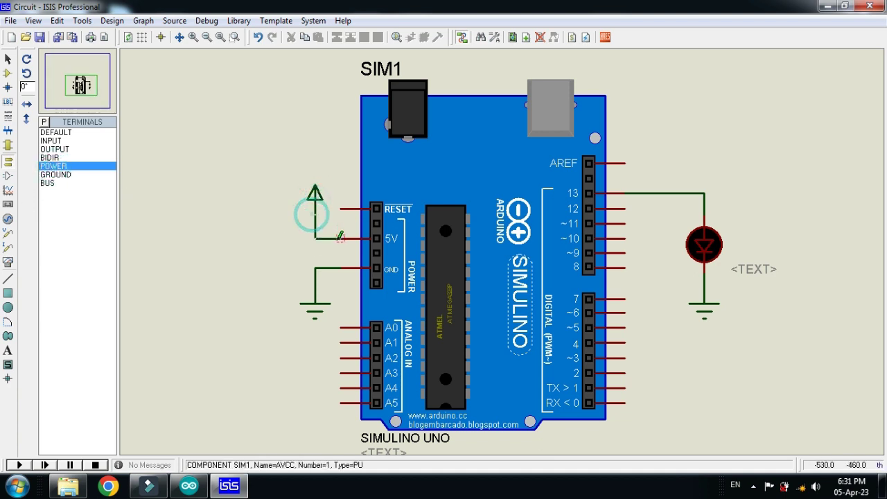
{"action": "left_click", "coordinate": [340, 238]}
{"action": "mouse_move", "coordinate": [314, 303]}
{"action": "left_mouse_down"}
{"action": "mouse_move", "coordinate": [330, 284]}
{"action": "mouse_move", "coordinate": [315, 287]}
{"action": "left_mouse_up"}
{"action": "left_click_drag", "start_coordinate": [315, 195], "coordinate": [315, 211]}
Place the TOUCHPAD part to the left of the Arduino board.
{"action": "left_click", "coordinate": [8, 73]}
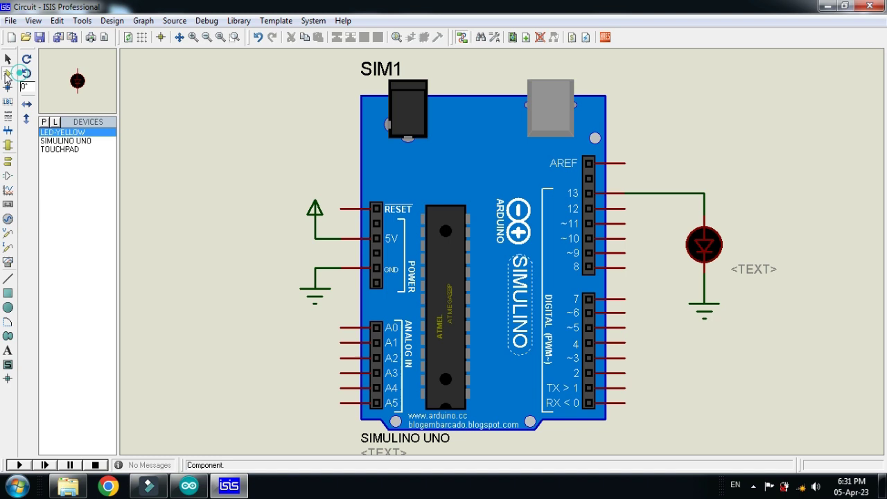
{"action": "left_click", "coordinate": [68, 149]}
{"action": "left_click", "coordinate": [189, 269]}
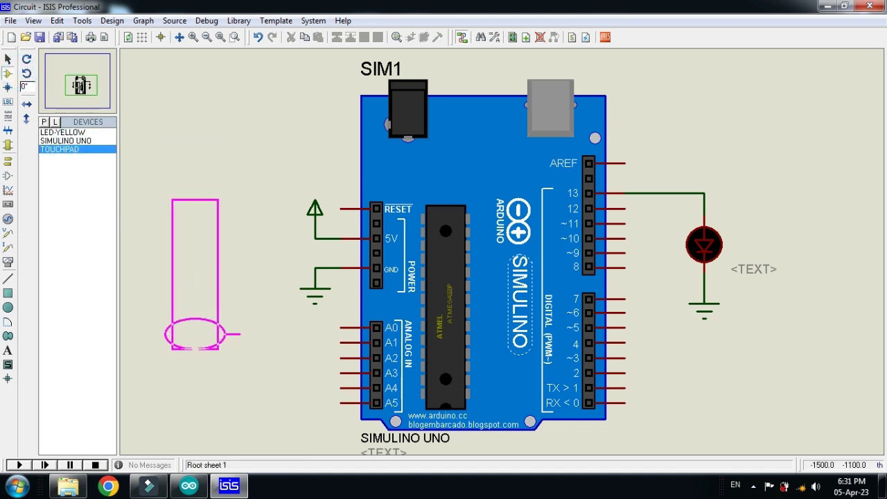
{"action": "left_click", "coordinate": [203, 276]}
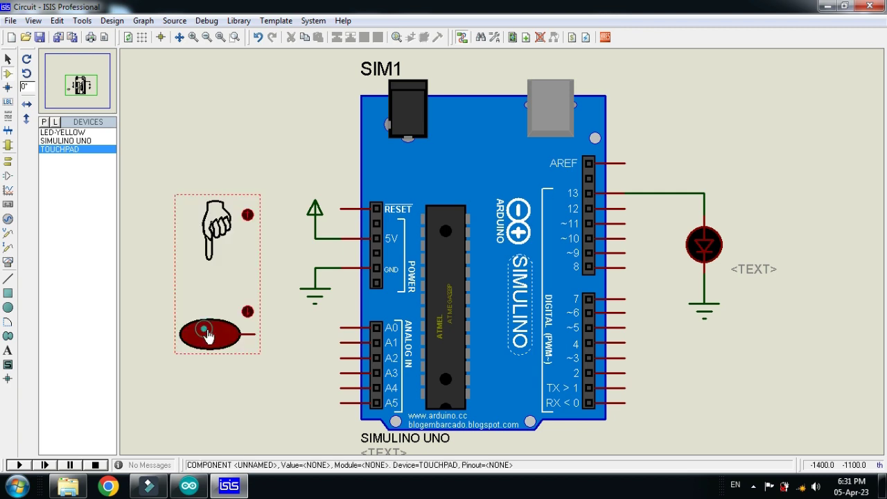
Wire the touchpad output to pin A0 and save the design as Circuit.DSN.
{"action": "left_click", "coordinate": [255, 335]}
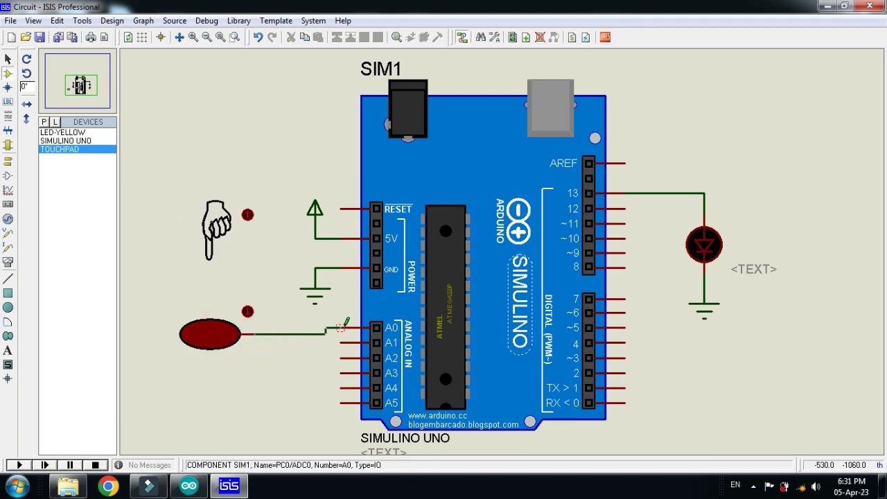
{"action": "left_click", "coordinate": [342, 327]}
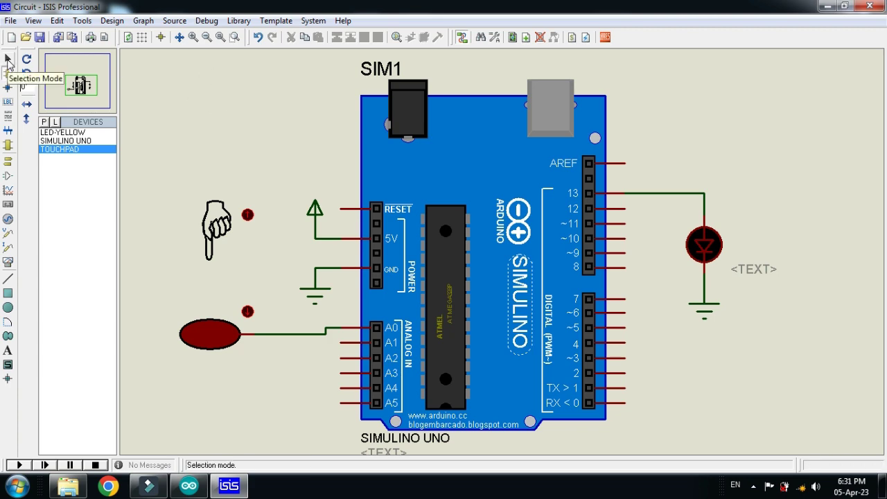
{"action": "left_click", "coordinate": [38, 39]}
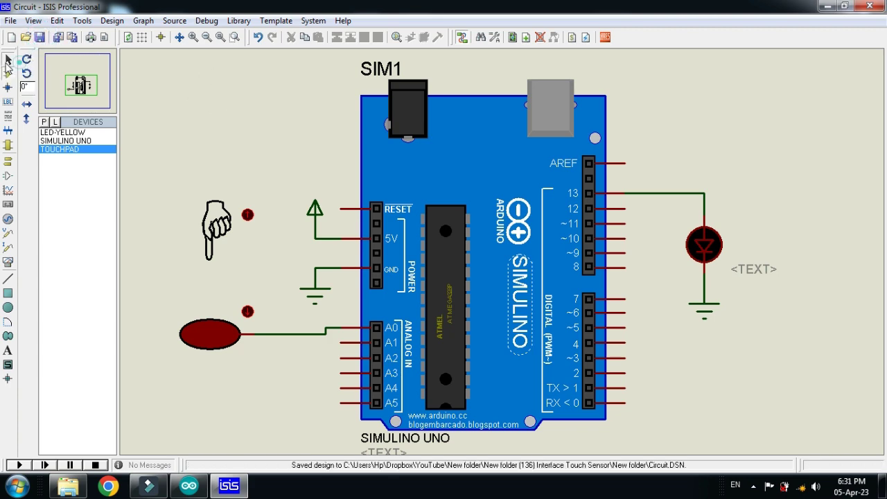
{"action": "left_click", "coordinate": [188, 485]}
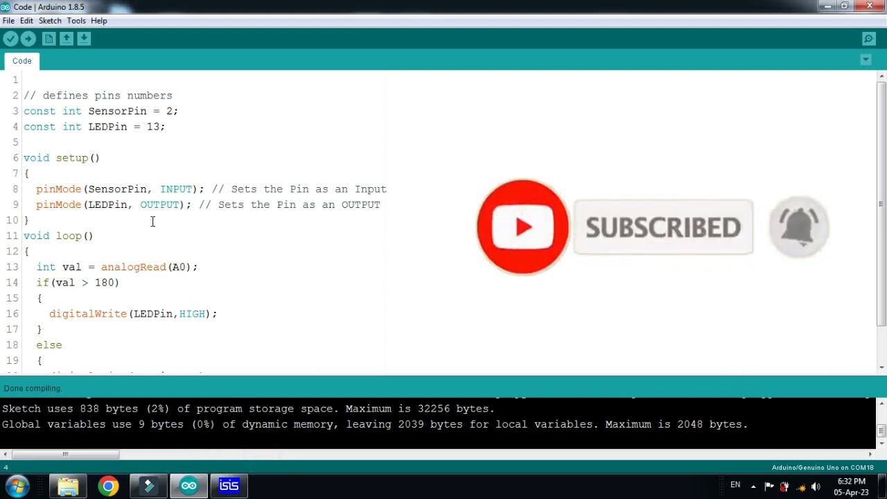
Compile the sketch with Ctrl+R and copy the Code.ino.hex path from the build output.
{"action": "key", "text": "ctrl+r"}
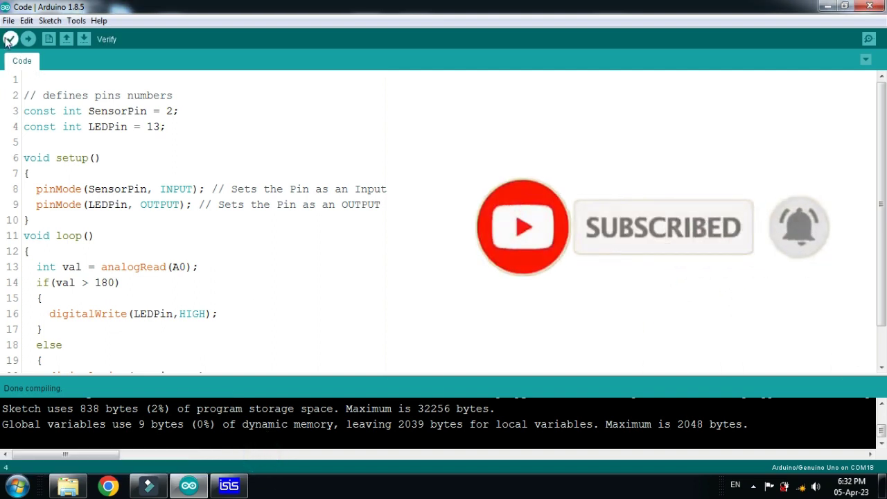
{"action": "left_click", "coordinate": [242, 373]}
{"action": "left_click_drag", "start_coordinate": [241, 375], "coordinate": [240, 332]}
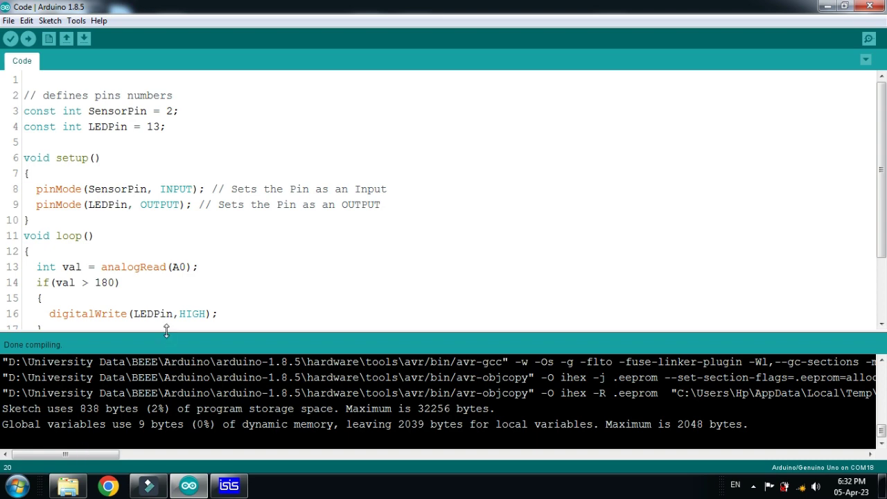
{"action": "left_click_drag", "start_coordinate": [167, 332], "coordinate": [165, 281]}
{"action": "left_click_drag", "start_coordinate": [97, 451], "coordinate": [190, 418]}
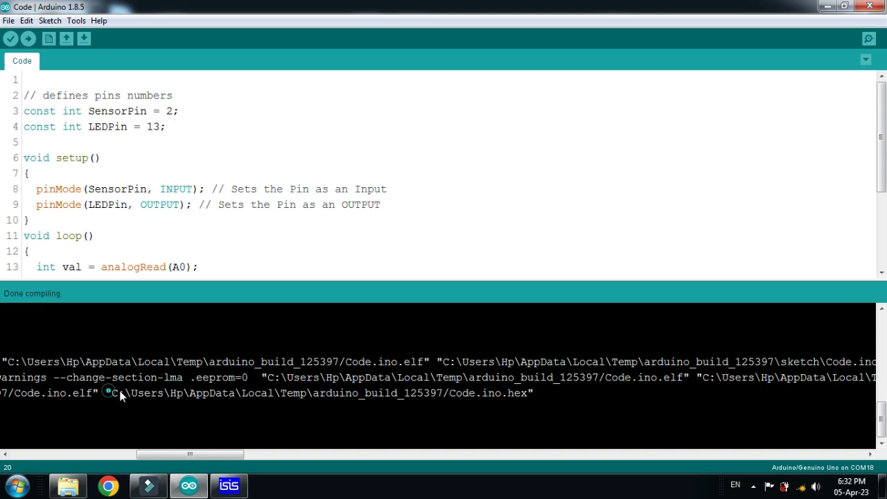
{"action": "left_click_drag", "start_coordinate": [523, 397], "coordinate": [528, 393]}
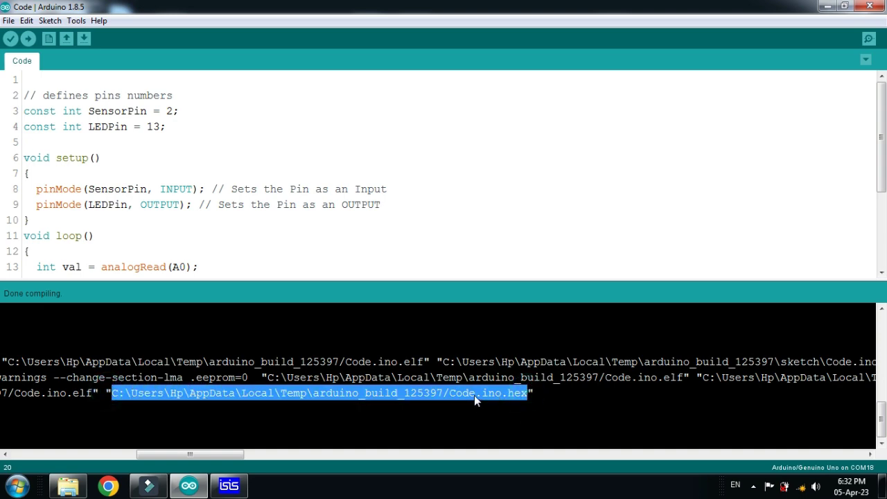
Paste the Code.ino.hex path into the SIMULINO UNO board's Program File property.
{"action": "left_click", "coordinate": [233, 484]}
{"action": "left_click", "coordinate": [478, 137]}
{"action": "right_click", "coordinate": [479, 138]}
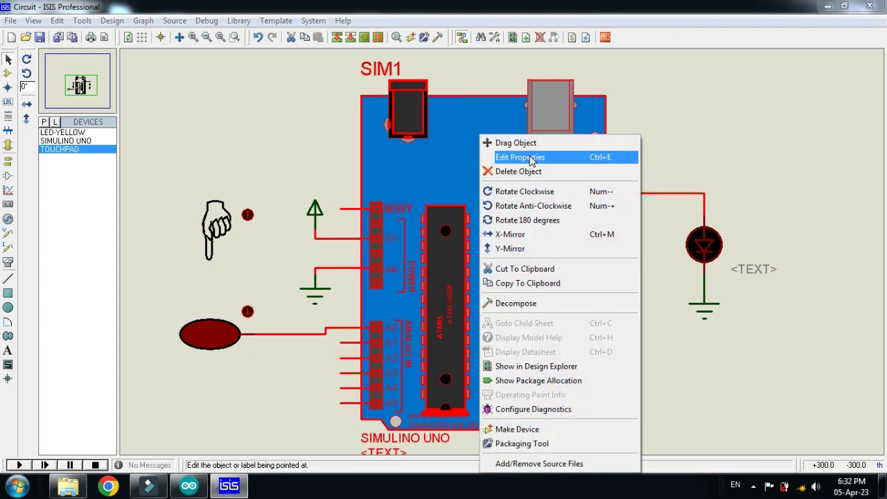
{"action": "left_click", "coordinate": [531, 158]}
{"action": "right_click", "coordinate": [418, 119]}
{"action": "left_click", "coordinate": [445, 172]}
{"action": "left_click", "coordinate": [589, 67]}
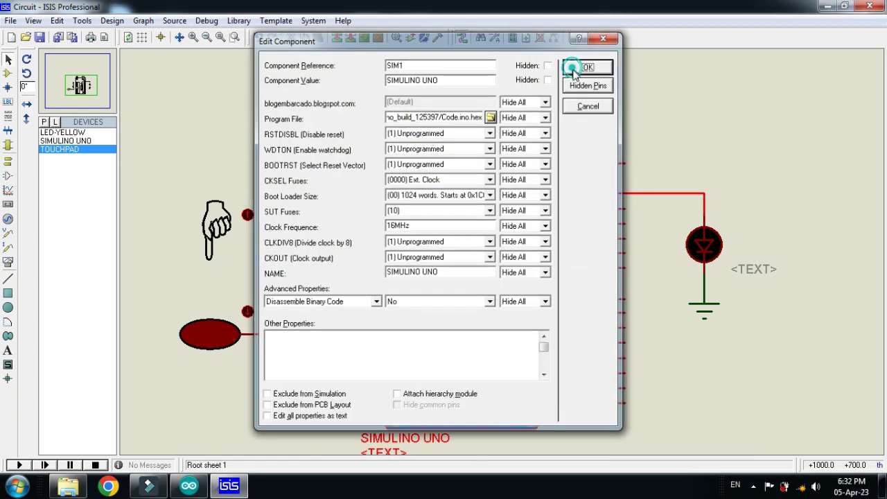
{"action": "left_click", "coordinate": [640, 75]}
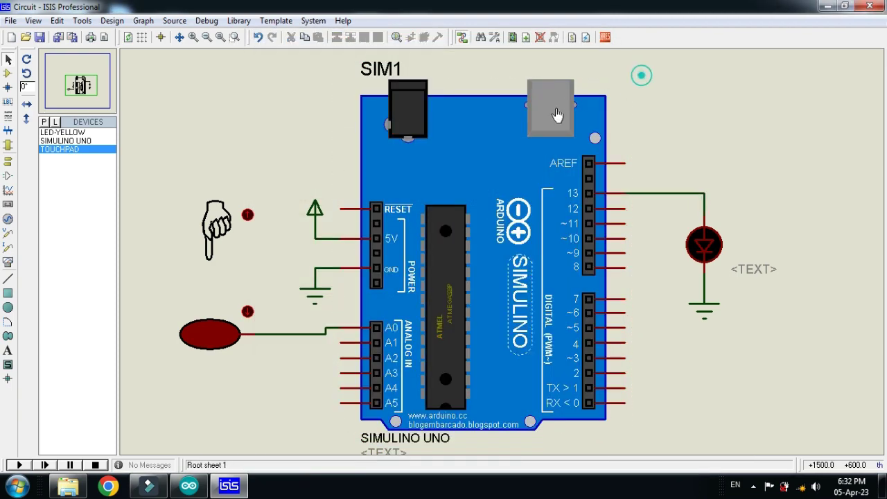
Run the simulation and lower the touchpad finger one step, leaving the LED dark.
{"action": "left_click", "coordinate": [20, 465]}
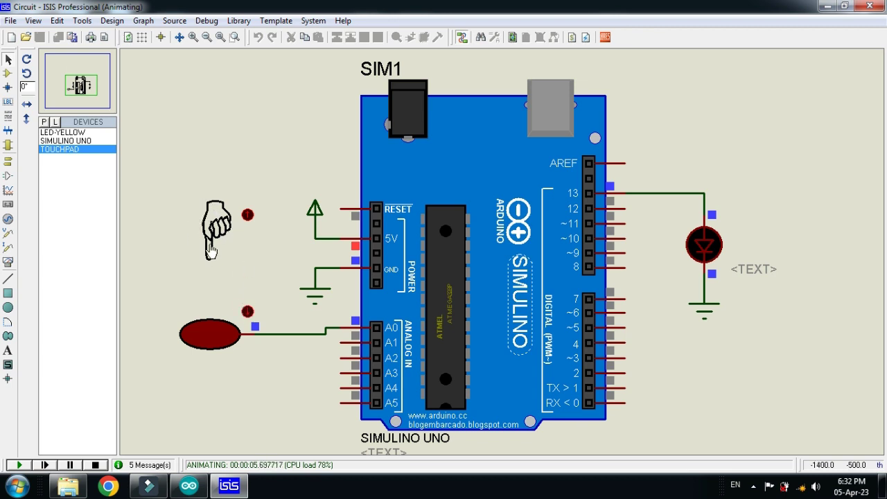
{"action": "left_click", "coordinate": [248, 312]}
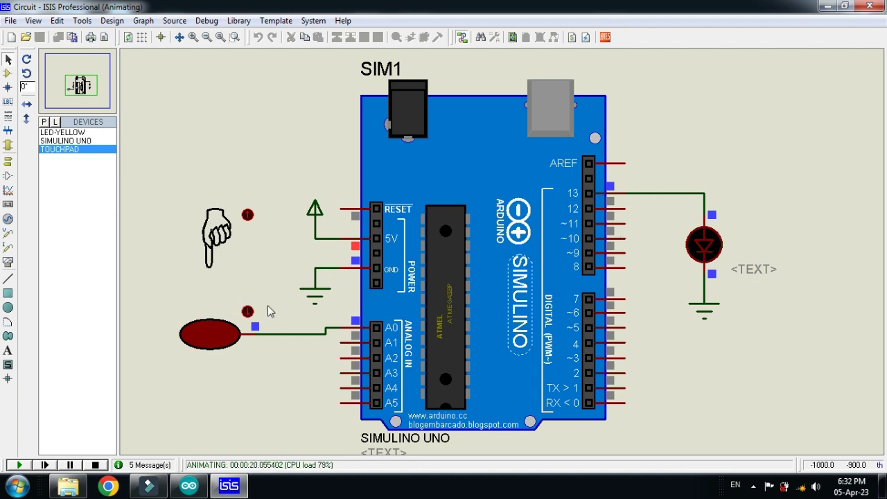
Lower the finger onto the touchpad to light the LED, then lift it off.
{"action": "left_click", "coordinate": [247, 312]}
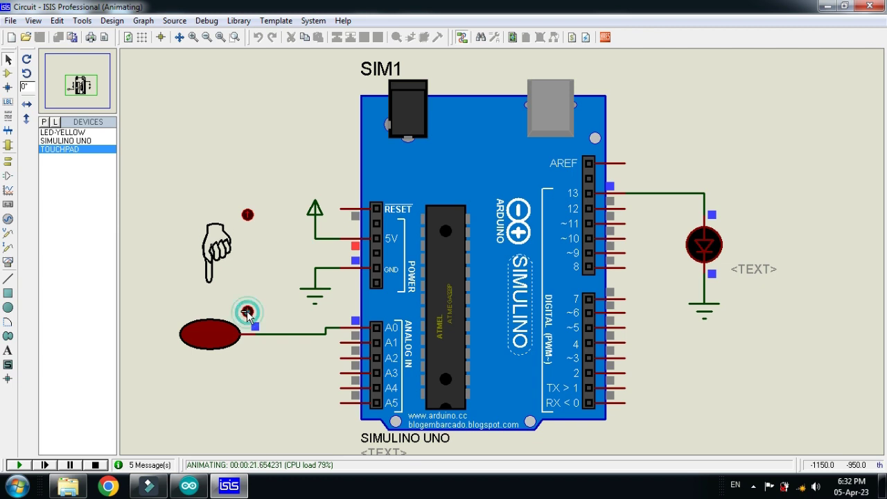
{"action": "left_click", "coordinate": [247, 312]}
{"action": "left_click", "coordinate": [248, 312]}
{"action": "left_click", "coordinate": [248, 312]}
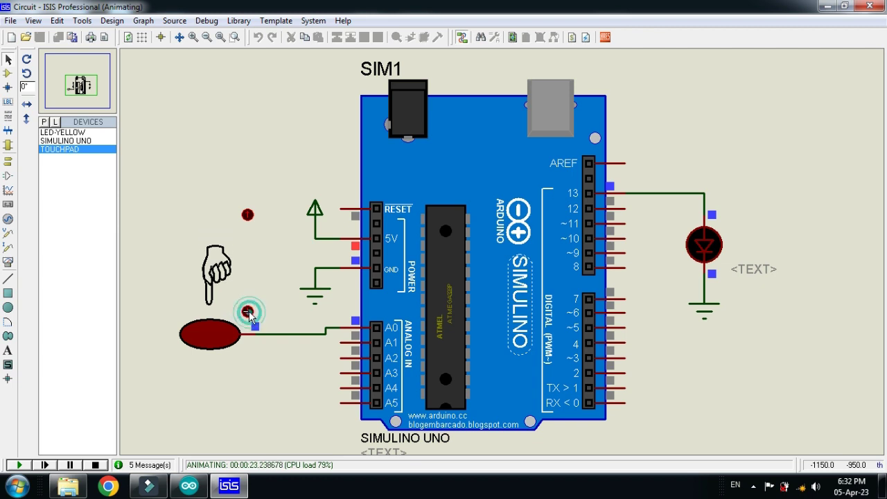
{"action": "left_click", "coordinate": [247, 312]}
{"action": "left_click", "coordinate": [247, 312]}
{"action": "left_click", "coordinate": [248, 312]}
{"action": "left_click", "coordinate": [247, 312]}
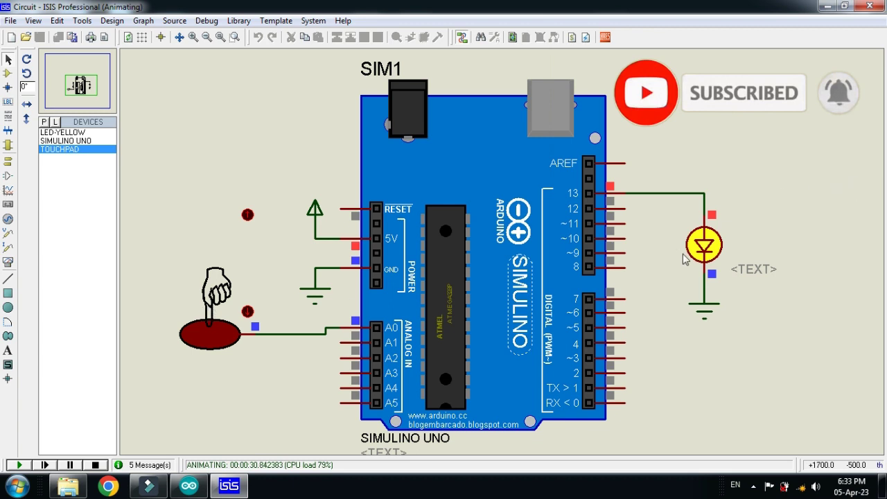
{"action": "left_click", "coordinate": [248, 215]}
{"action": "left_click", "coordinate": [246, 215]}
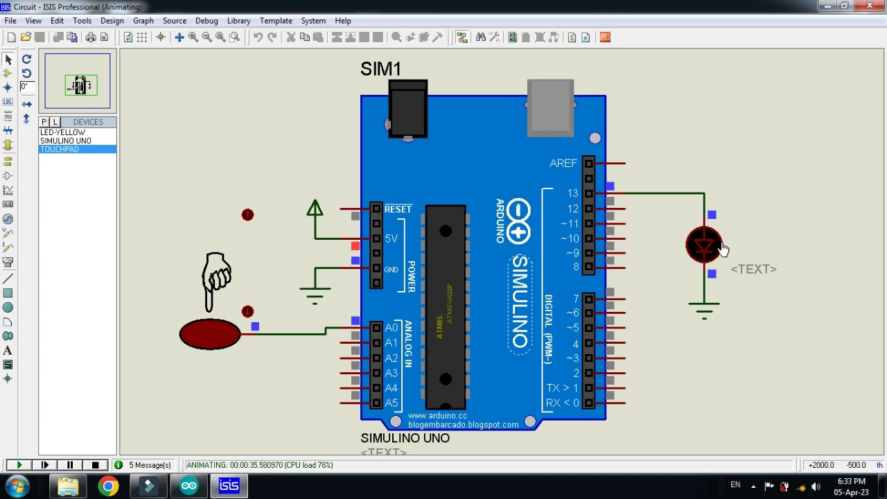
Touch and release the pad twice more, confirming the LED lights only while touched.
{"action": "left_click", "coordinate": [248, 312]}
{"action": "left_click", "coordinate": [248, 312]}
{"action": "left_click", "coordinate": [247, 312]}
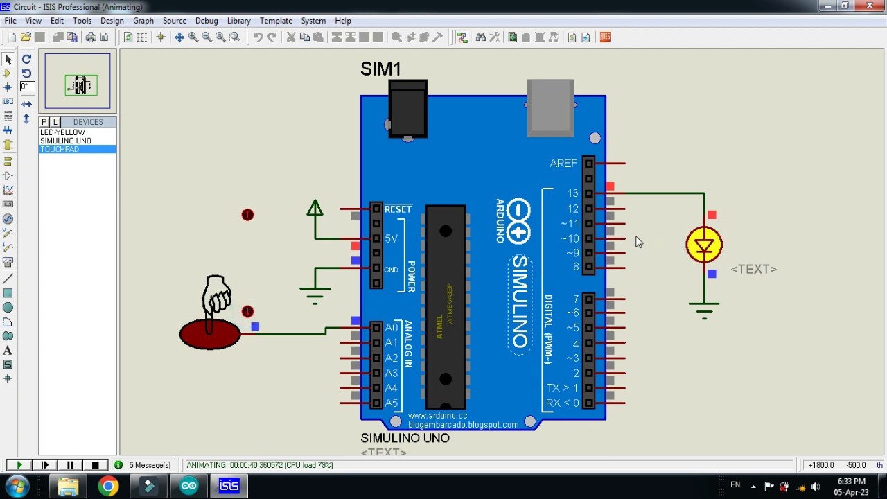
{"action": "left_click", "coordinate": [248, 214]}
{"action": "left_click", "coordinate": [249, 215]}
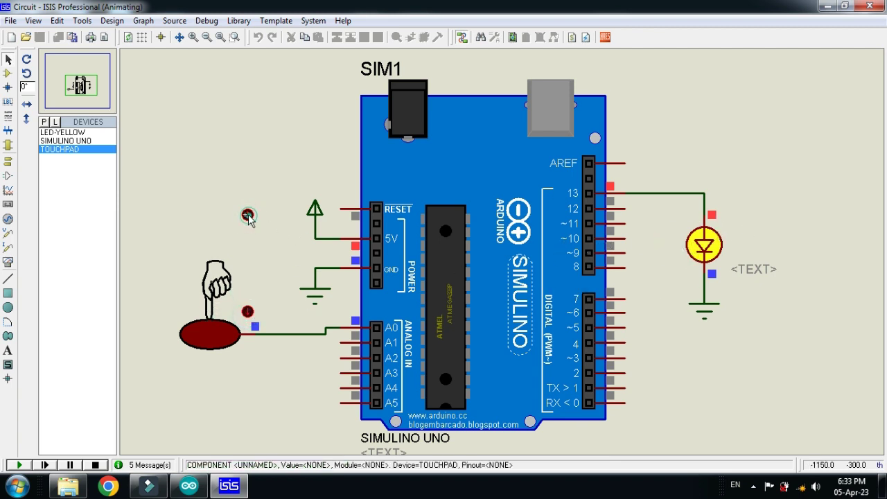
{"action": "left_click", "coordinate": [248, 215]}
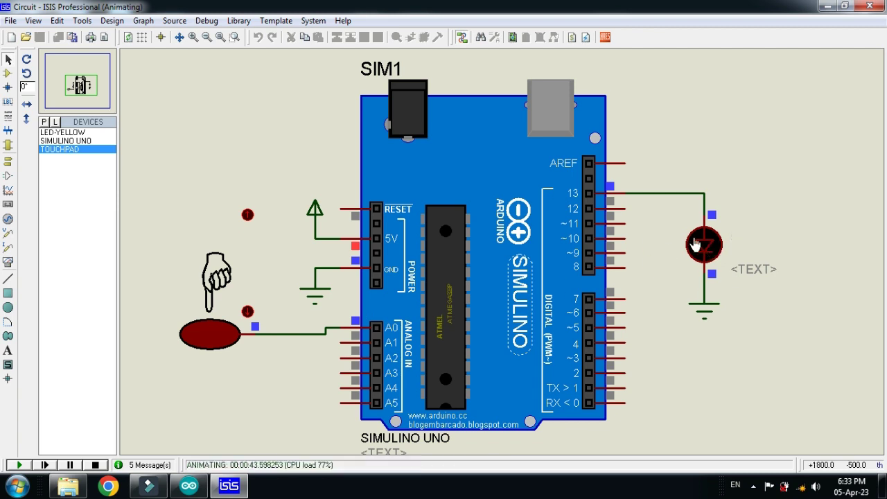
{"action": "left_click", "coordinate": [248, 312]}
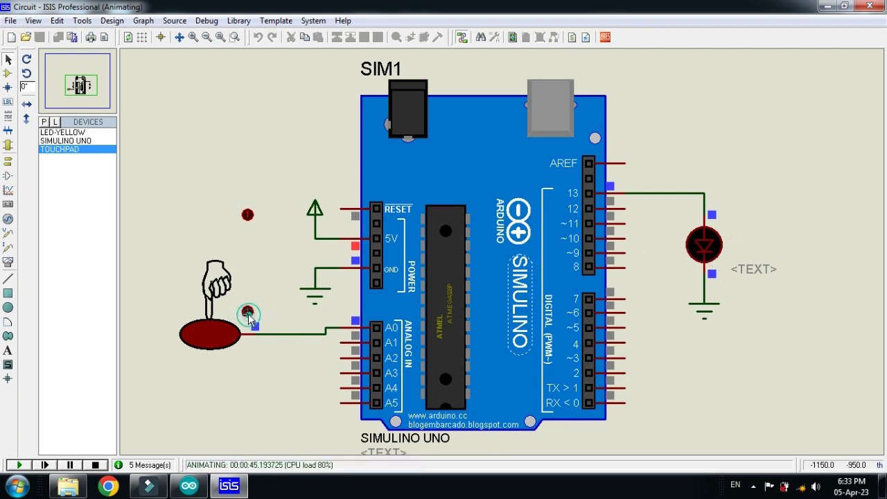
{"action": "left_click", "coordinate": [248, 312]}
{"action": "left_click", "coordinate": [668, 207]}
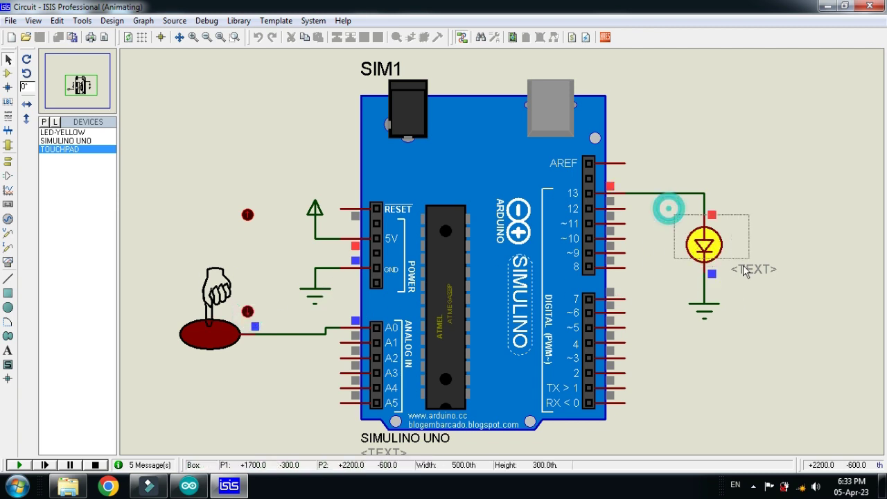
{"action": "left_click", "coordinate": [247, 214]}
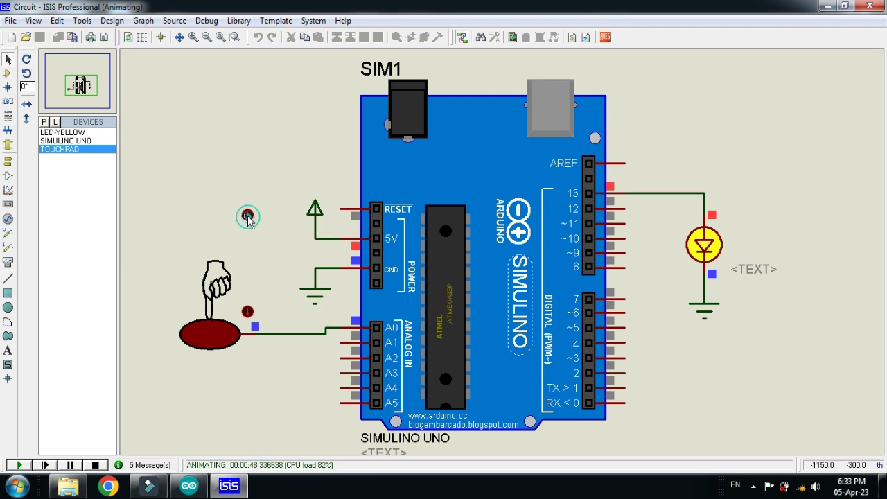
{"action": "left_click", "coordinate": [248, 215]}
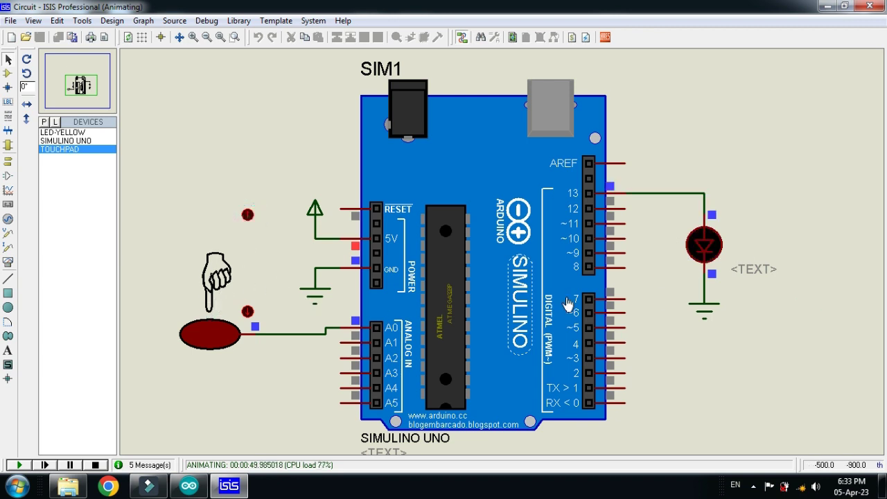